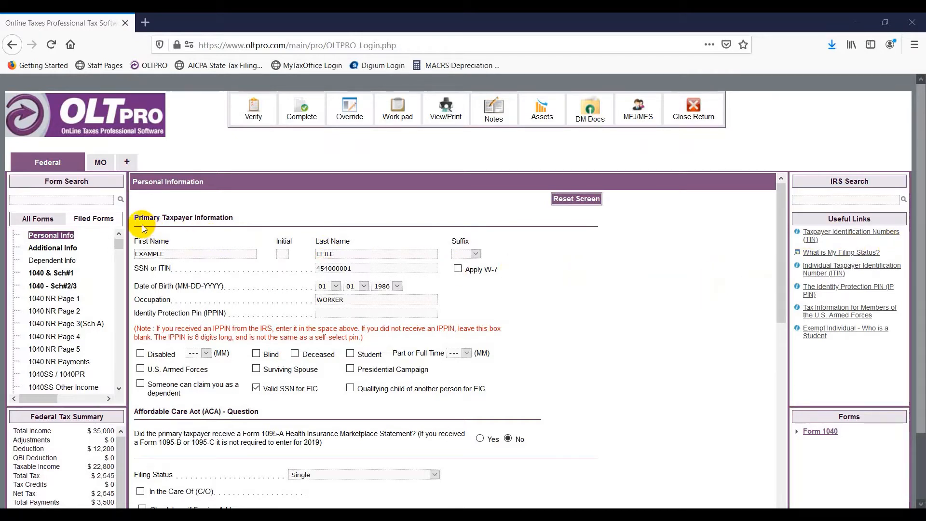
Find and open Form 8879, IRS e-file Signature Authorization, in the federal return.
{"action": "mouse_move", "coordinate": [121, 245]}
{"action": "left_mouse_down"}
{"action": "mouse_move", "coordinate": [121, 254]}
{"action": "mouse_move", "coordinate": [120, 242]}
{"action": "left_mouse_up"}
{"action": "left_click", "coordinate": [81, 200]}
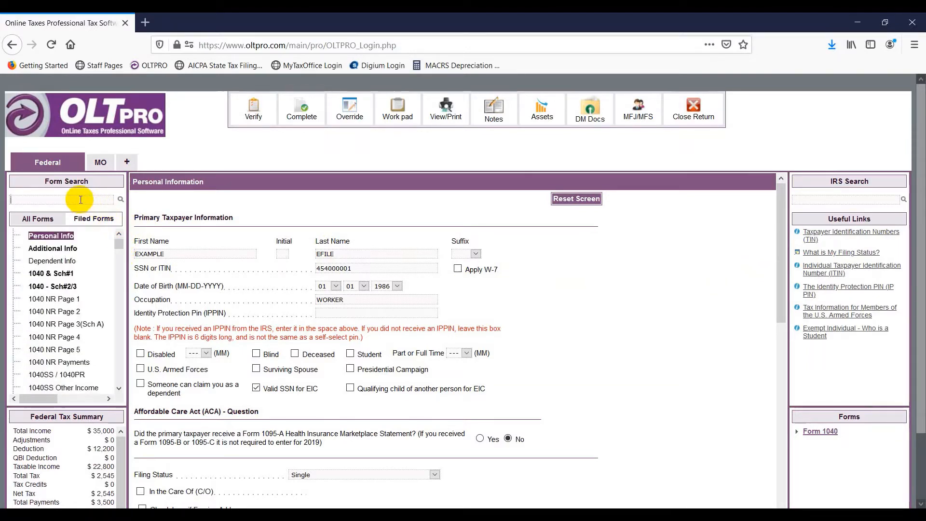
{"action": "type", "text": "8879"}
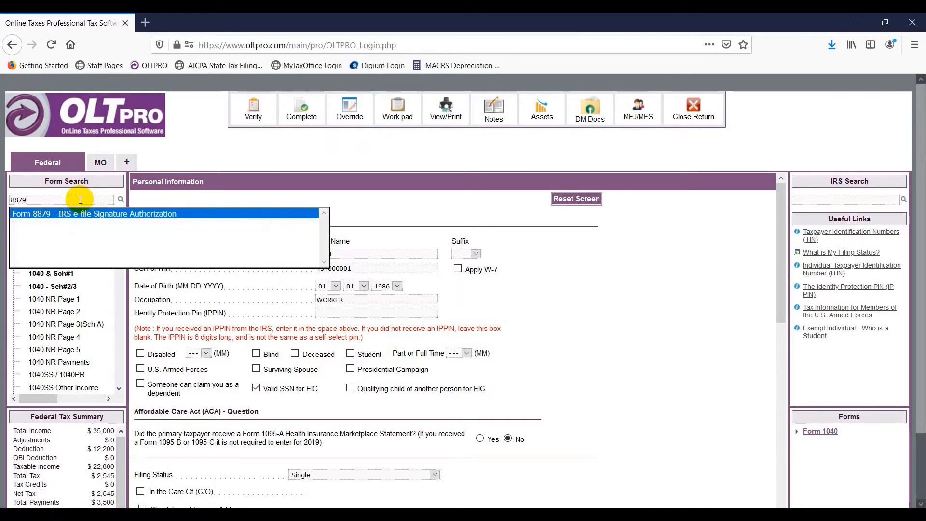
{"action": "key", "text": "Return"}
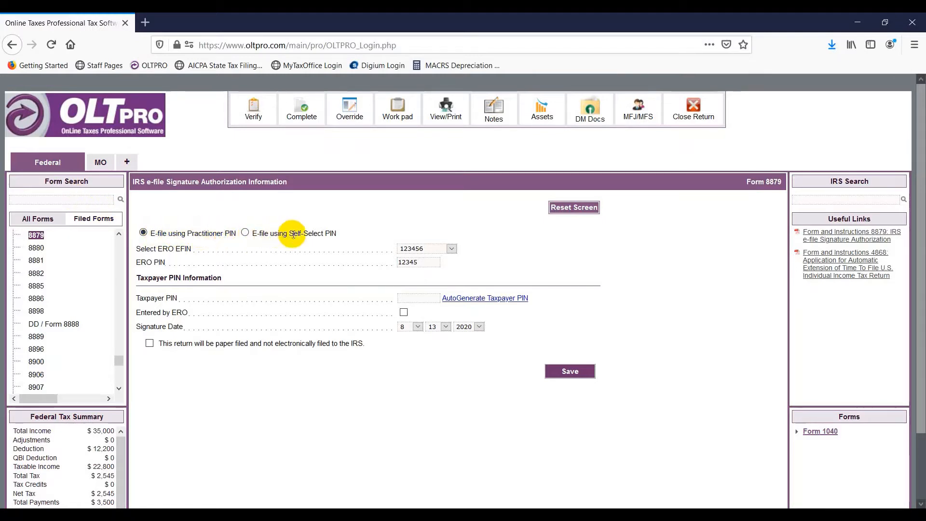
Set Form 8879 to e-file using Practitioner PIN, auto-generate the Taxpayer PIN, mark it as entered by ERO, and save the form.
{"action": "left_click", "coordinate": [245, 234]}
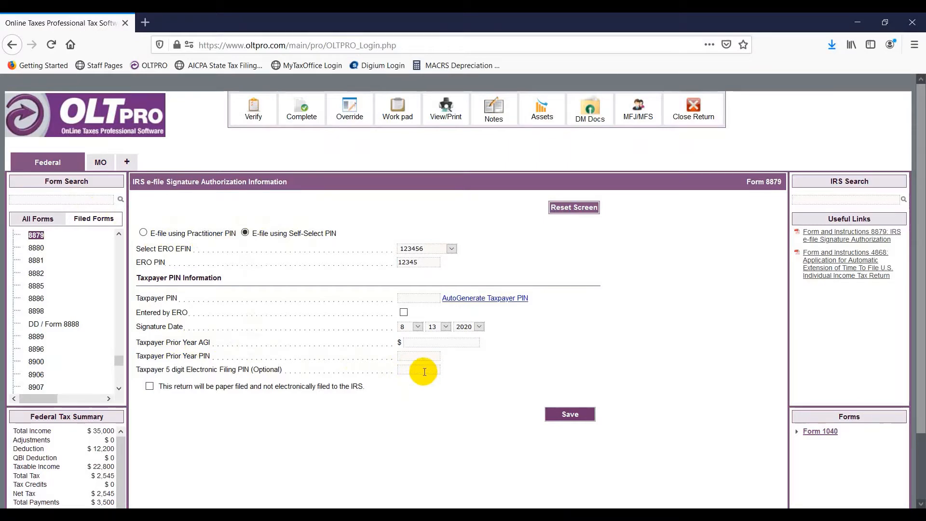
{"action": "left_click", "coordinate": [143, 234]}
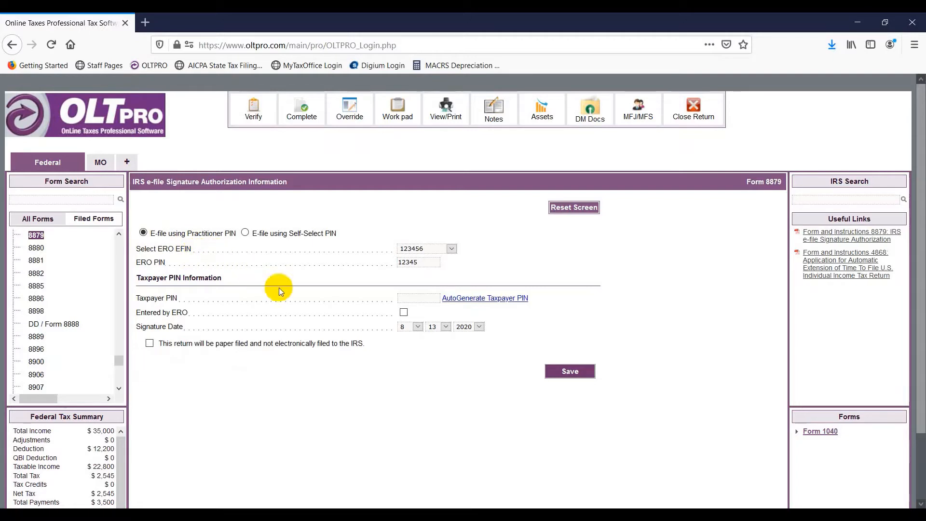
{"action": "left_click", "coordinate": [453, 300]}
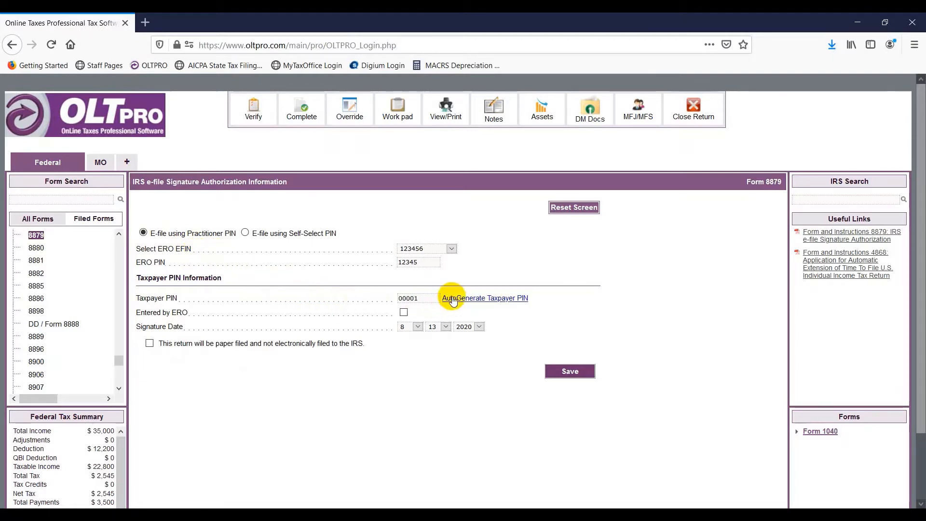
{"action": "left_click", "coordinate": [405, 313]}
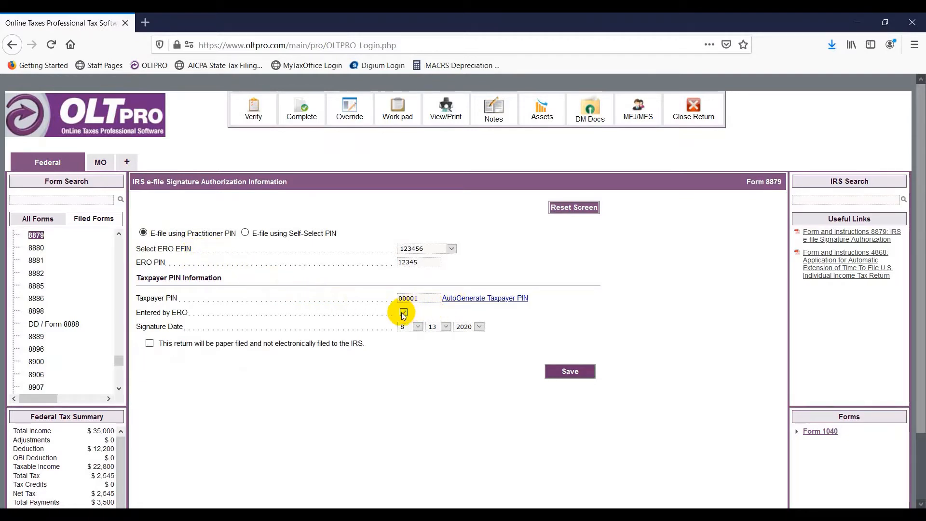
{"action": "left_click", "coordinate": [569, 371]}
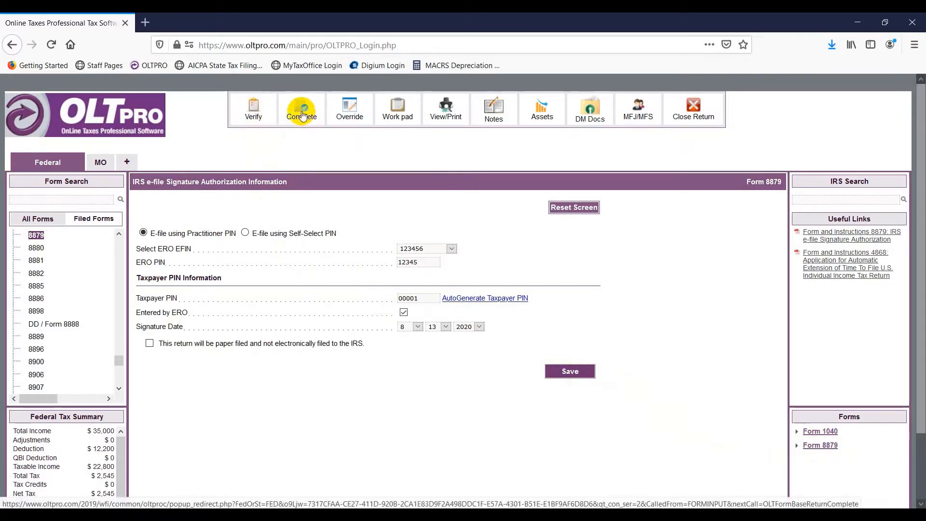
Verify the return and check the error messages for both the federal and MO returns.
{"action": "left_click", "coordinate": [253, 109]}
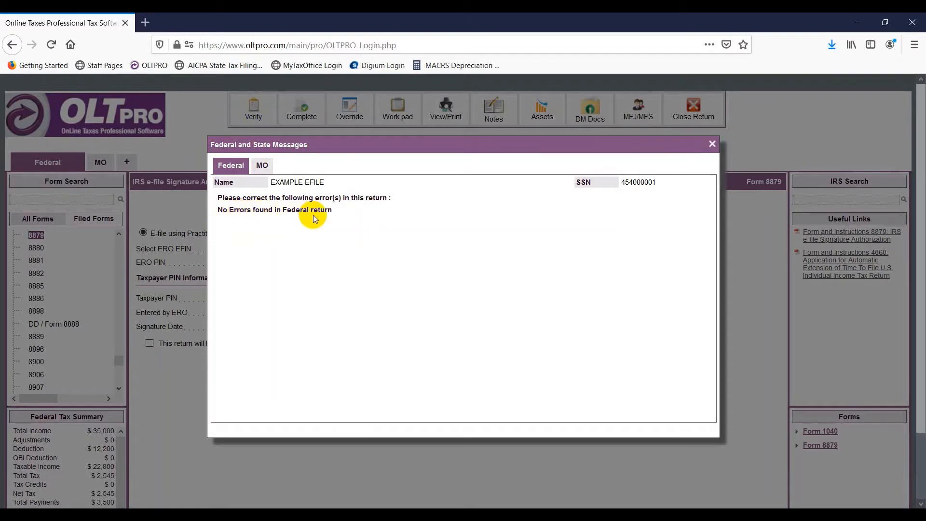
{"action": "left_click", "coordinate": [262, 166]}
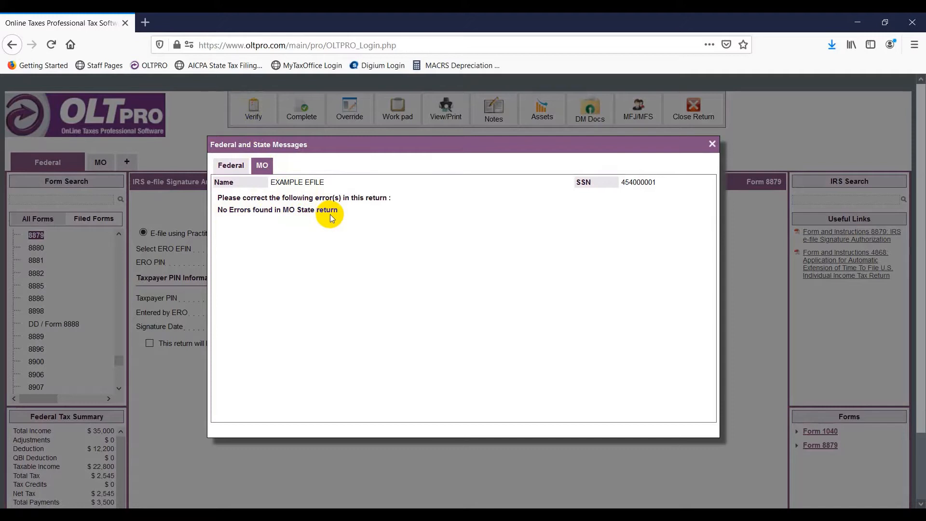
{"action": "left_click", "coordinate": [712, 145]}
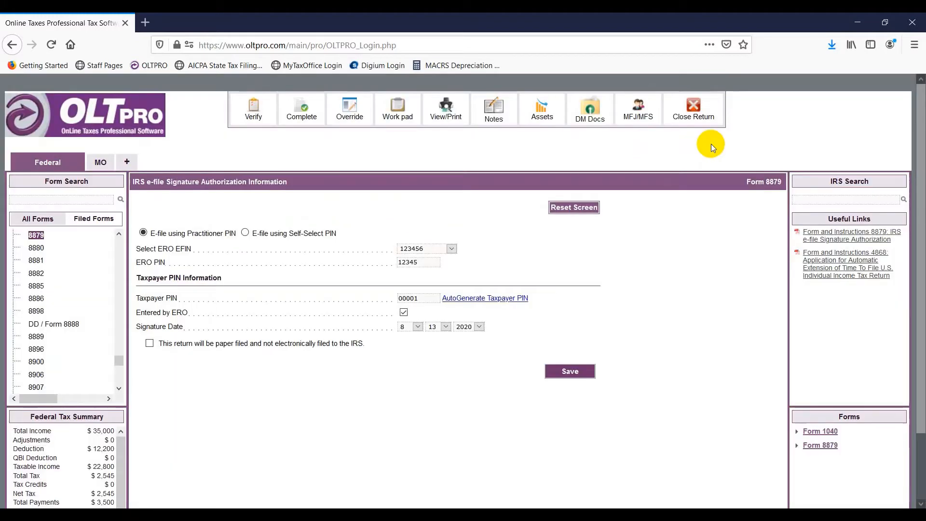
Mark the return as completed and reviewed, set to file electronically, and save it with a redirect to Manage Returns.
{"action": "left_click", "coordinate": [300, 111]}
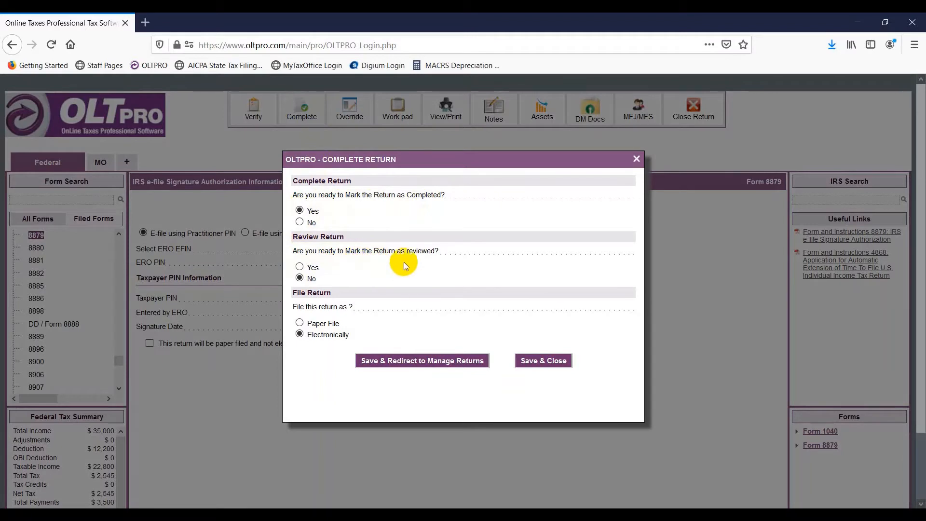
{"action": "left_click", "coordinate": [300, 267]}
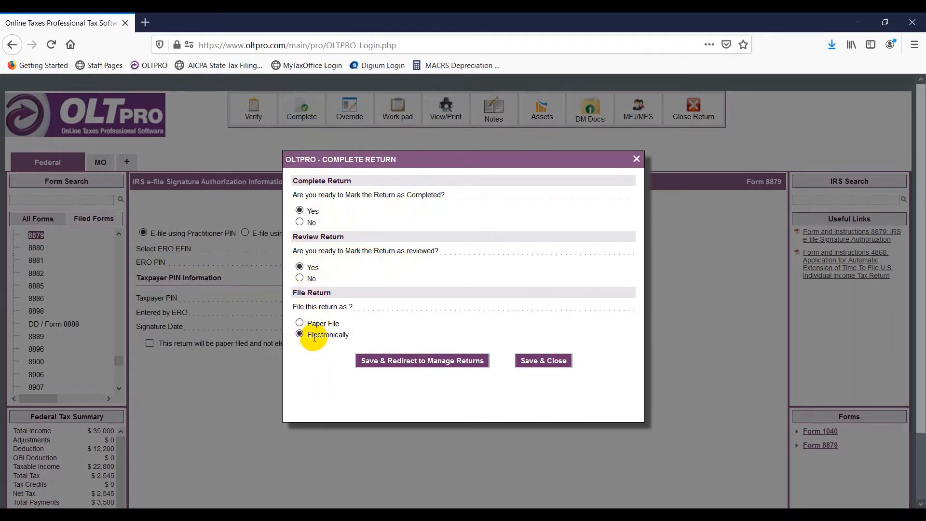
{"action": "left_click", "coordinate": [315, 337]}
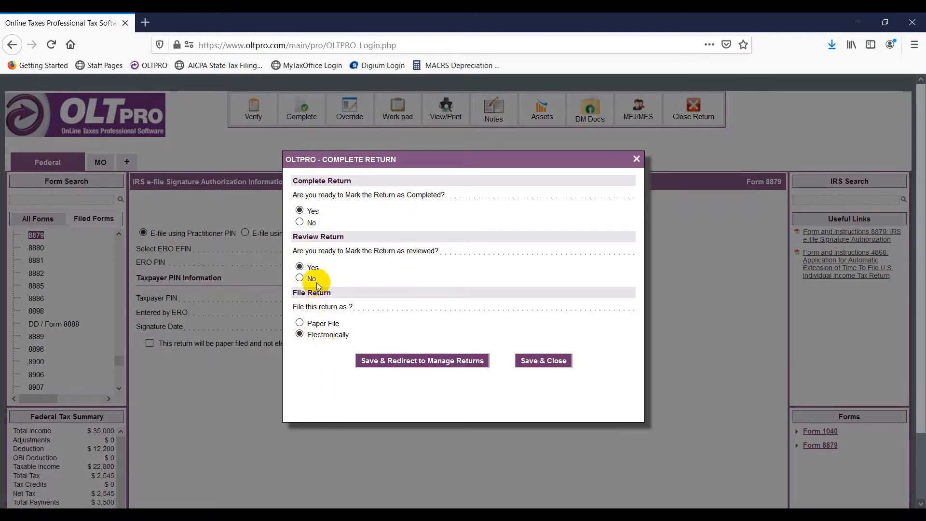
{"action": "left_click", "coordinate": [304, 213]}
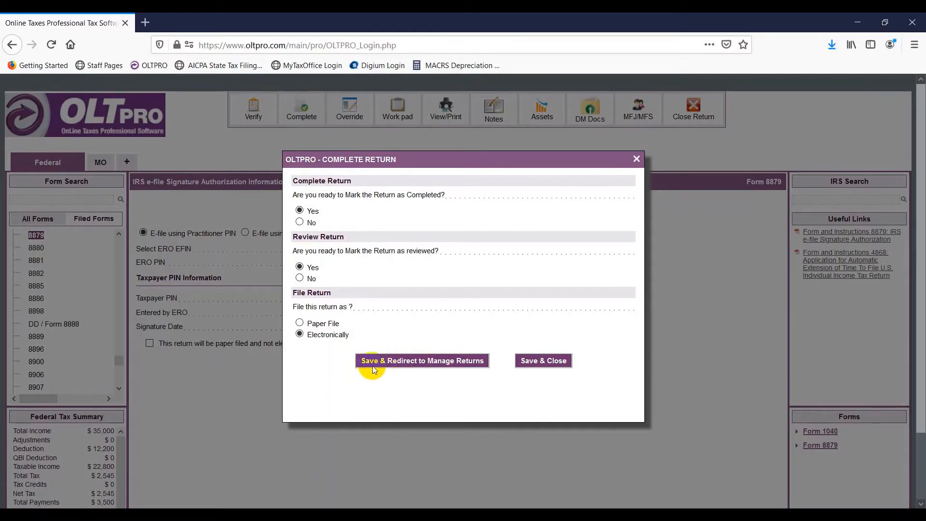
{"action": "left_click", "coordinate": [420, 363]}
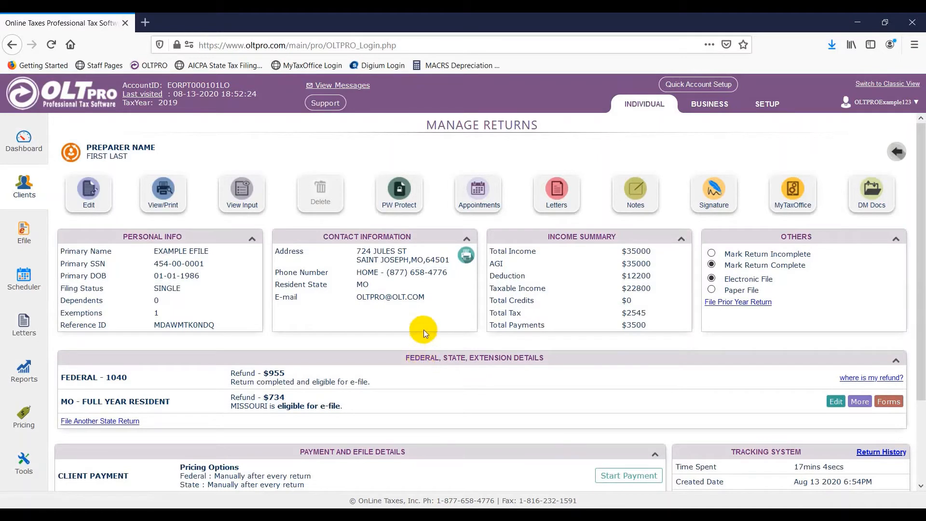
Start a new client payment invoice with a $100 federal charge and a $25 Missouri charge.
{"action": "scroll", "coordinate": [424, 330], "scroll_direction": "down", "scroll_amount": 3}
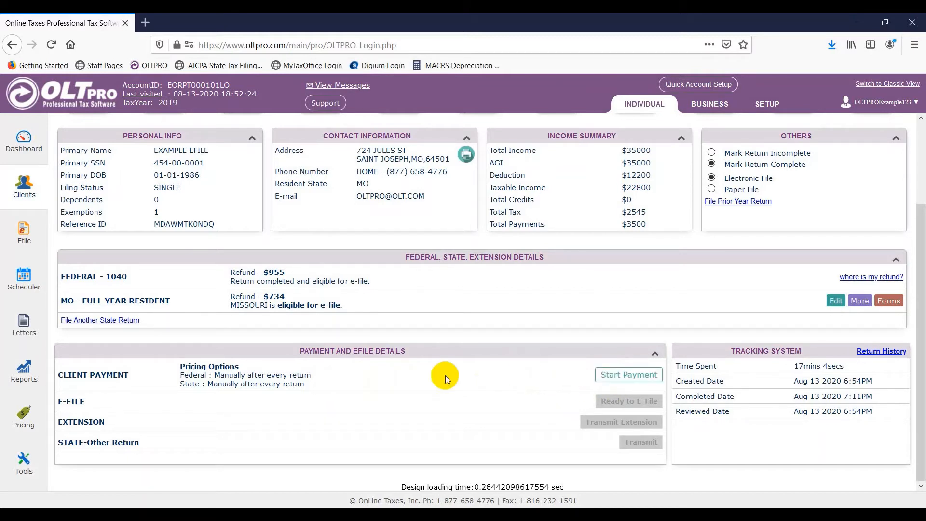
{"action": "left_click", "coordinate": [611, 379]}
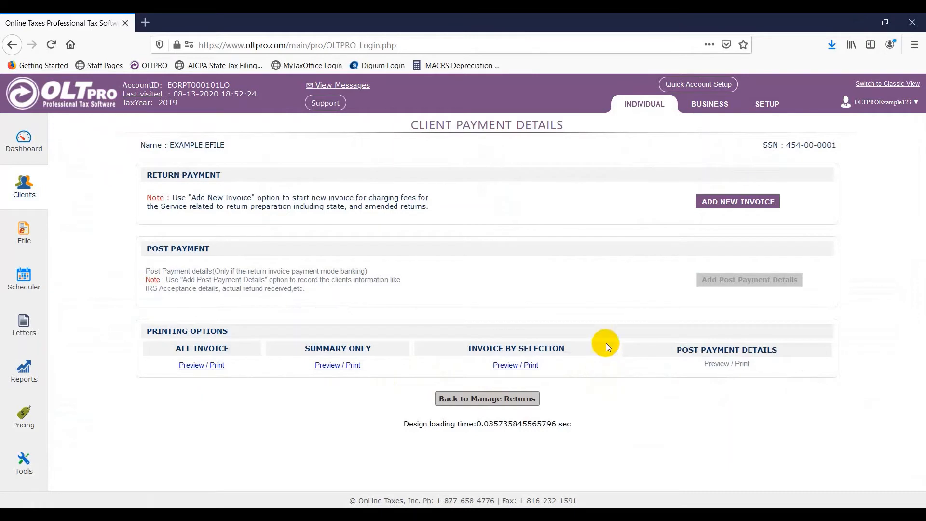
{"action": "left_click", "coordinate": [734, 203]}
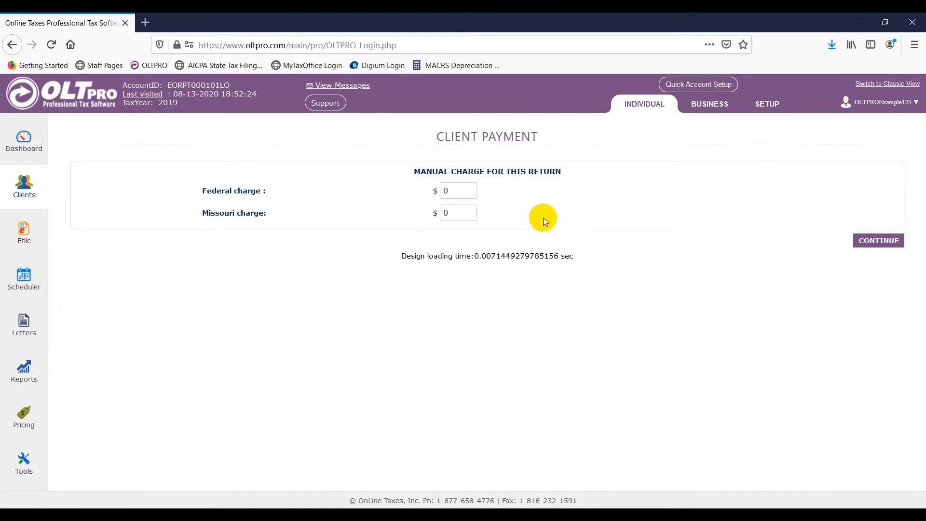
{"action": "left_click", "coordinate": [448, 193]}
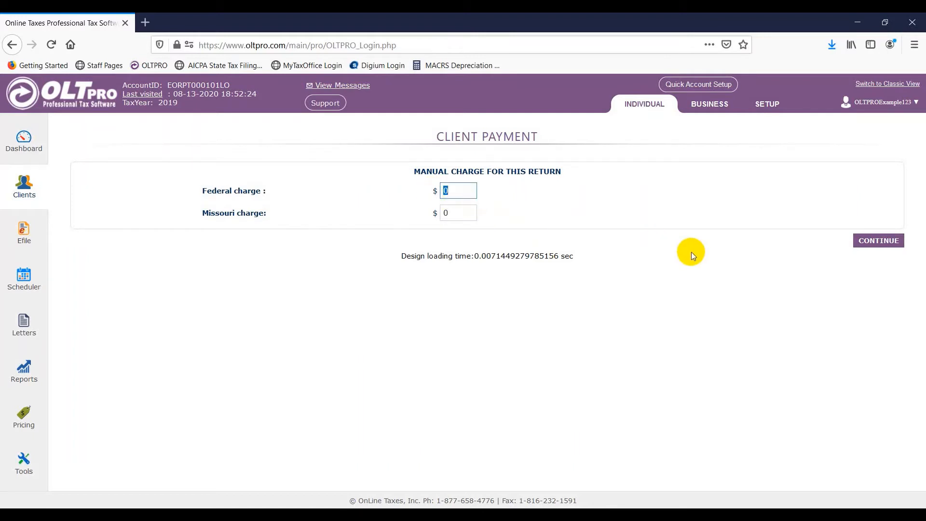
{"action": "type", "text": "100"}
{"action": "key", "text": "Tab"}
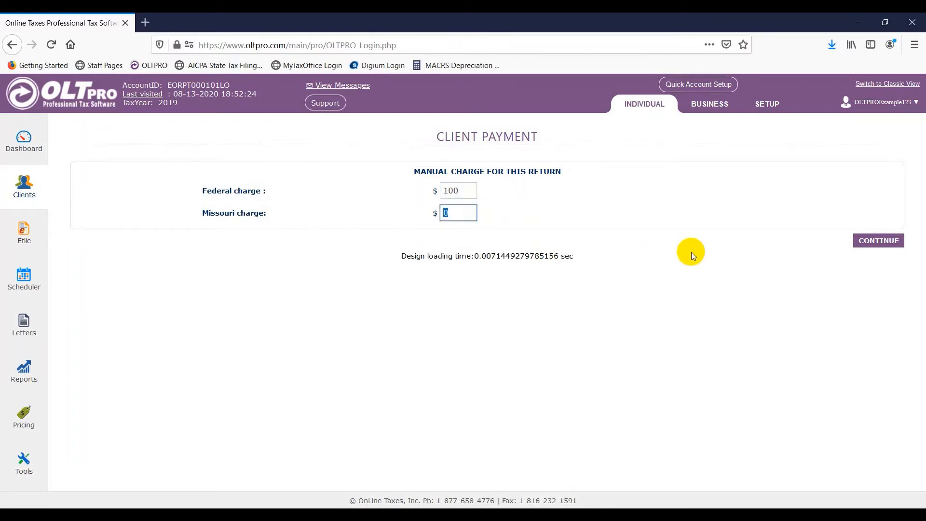
{"action": "type", "text": "25"}
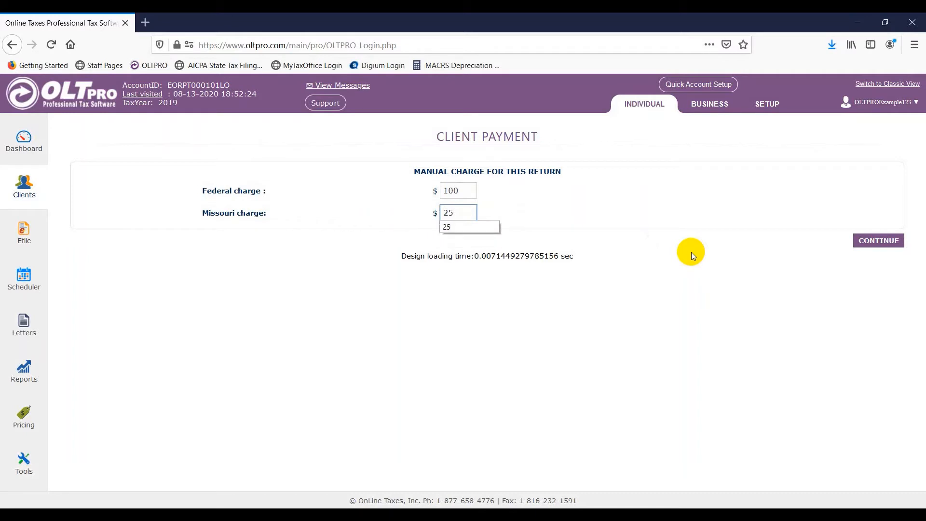
{"action": "left_click", "coordinate": [693, 255]}
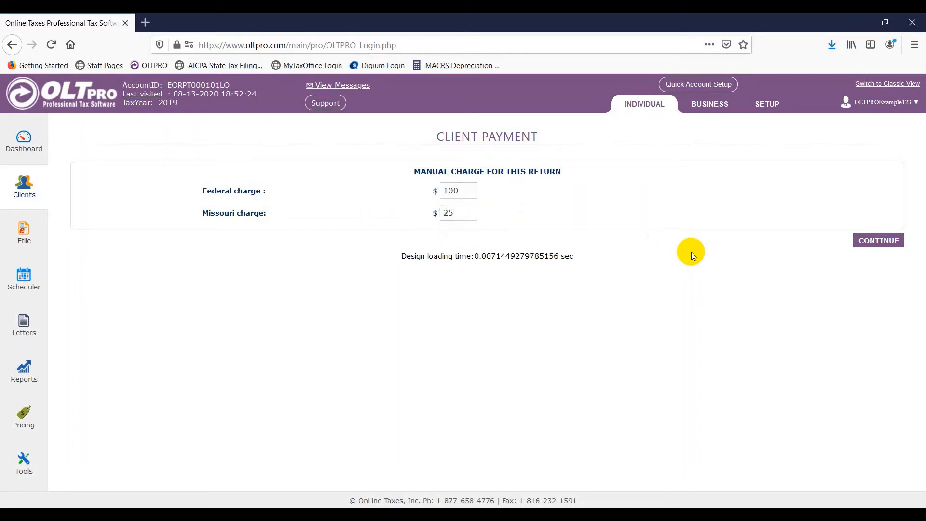
{"action": "left_click", "coordinate": [876, 244]}
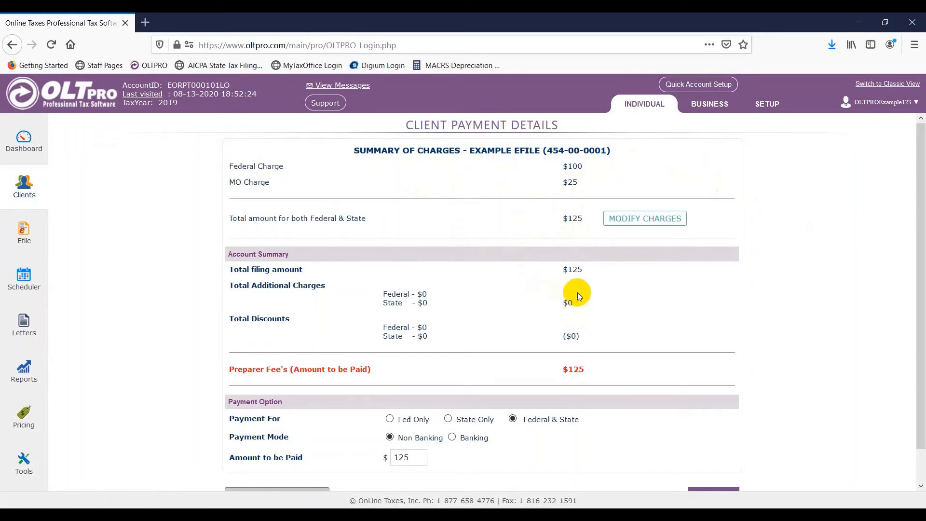
Leave discounts and additional charges at $0 and continue with a Non Banking payment of $125 for Federal & State.
{"action": "left_click", "coordinate": [638, 221]}
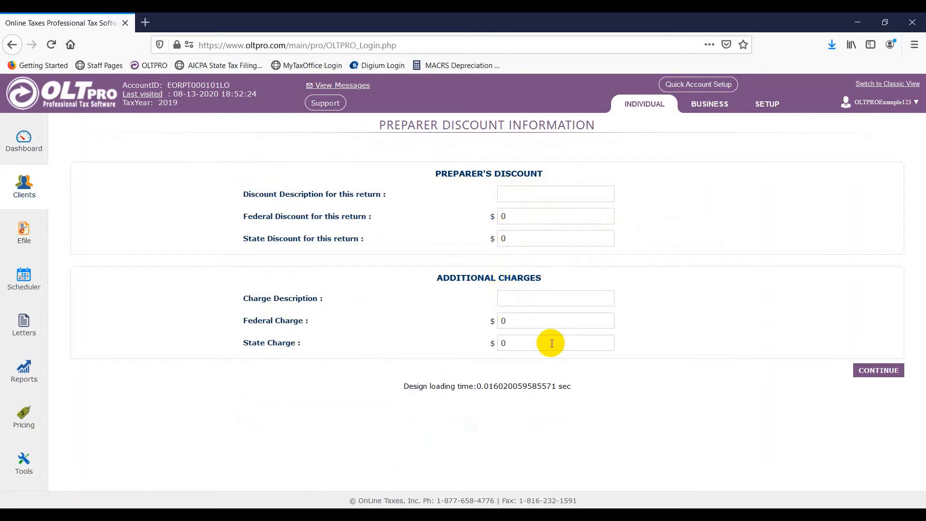
{"action": "left_click", "coordinate": [866, 371]}
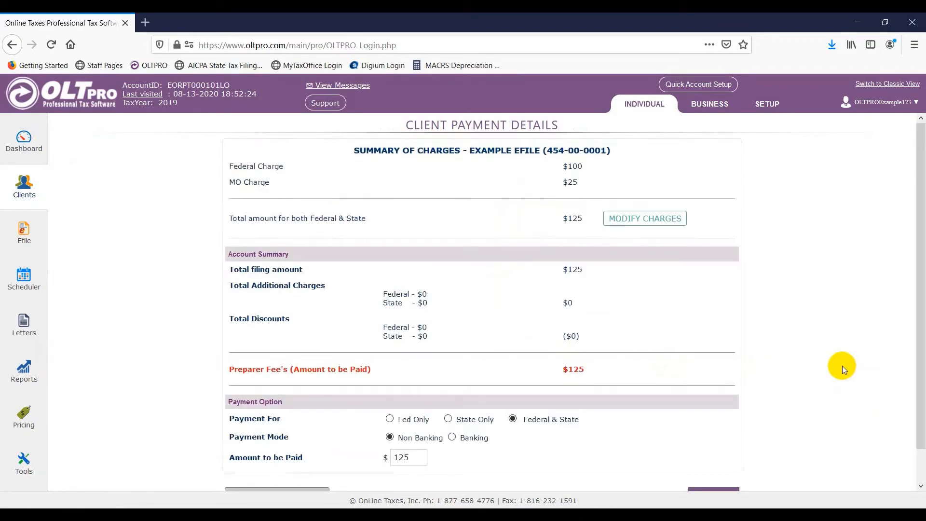
{"action": "scroll", "coordinate": [693, 325], "scroll_direction": "down", "scroll_amount": 2}
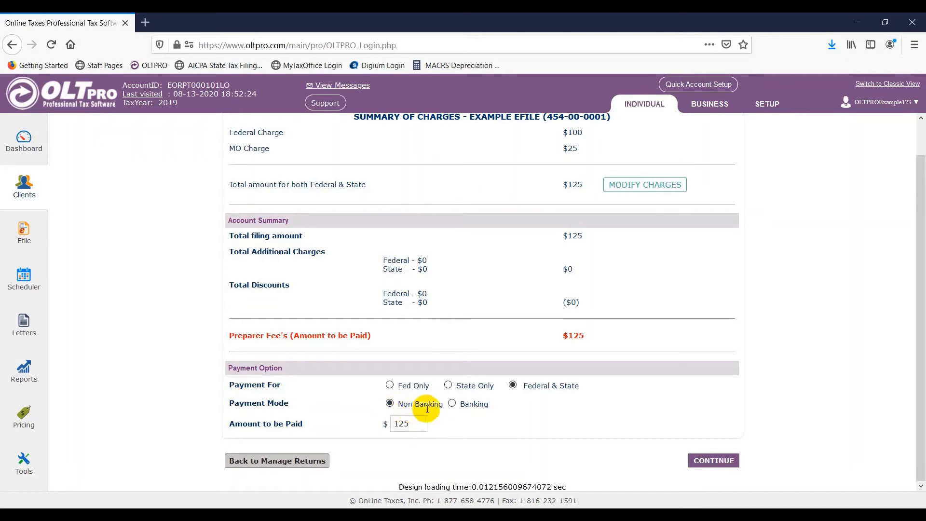
{"action": "left_click", "coordinate": [452, 404]}
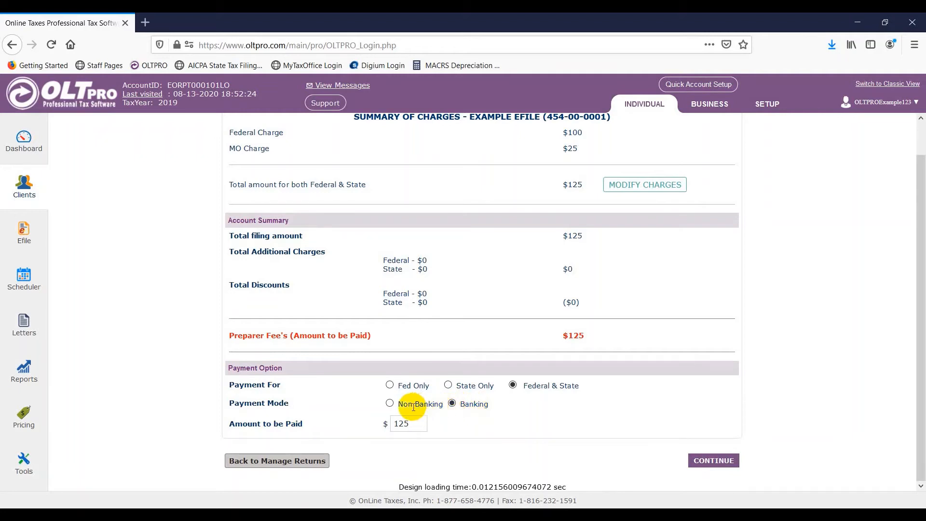
{"action": "left_click", "coordinate": [390, 404]}
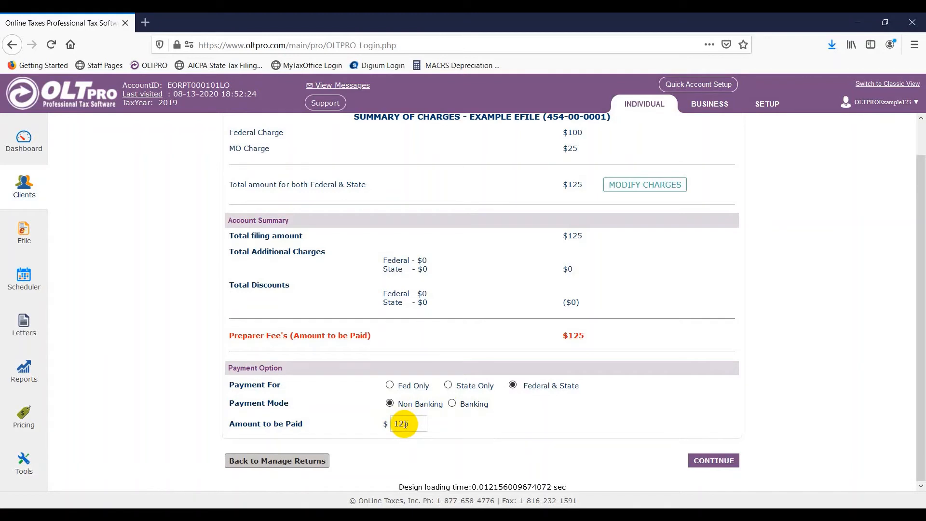
{"action": "left_click", "coordinate": [714, 460]}
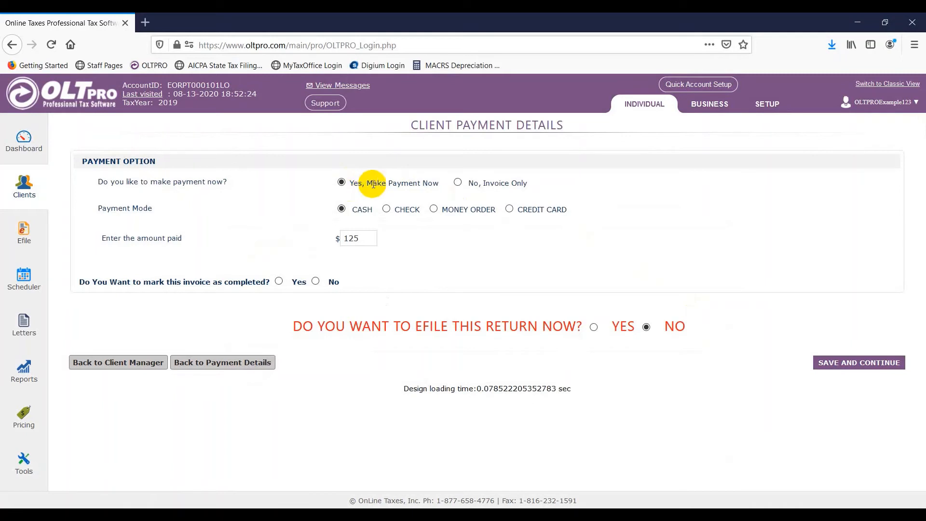
{"action": "left_click", "coordinate": [458, 183]}
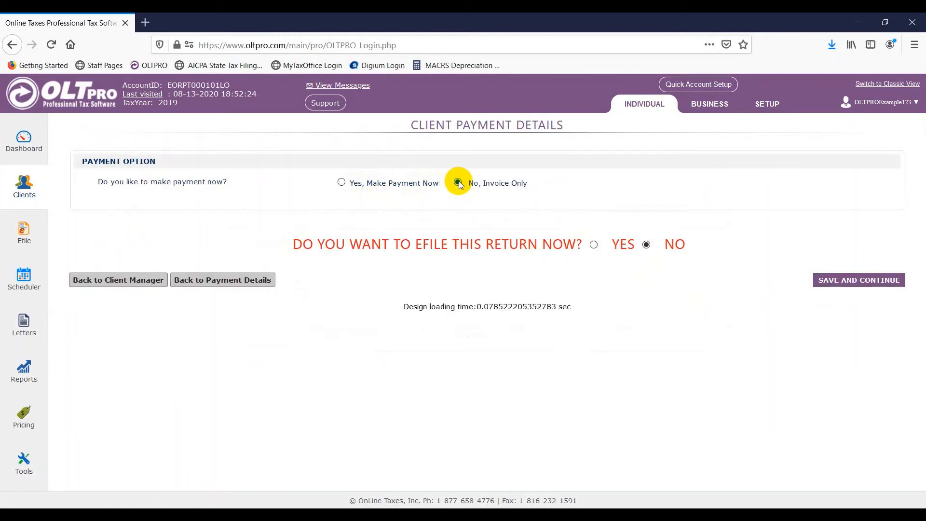
{"action": "left_click", "coordinate": [341, 184]}
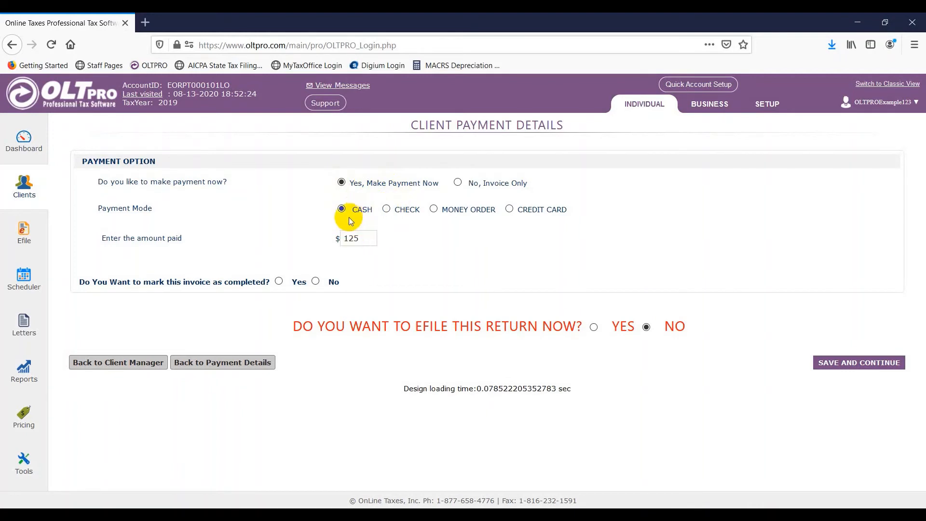
{"action": "left_click", "coordinate": [386, 209]}
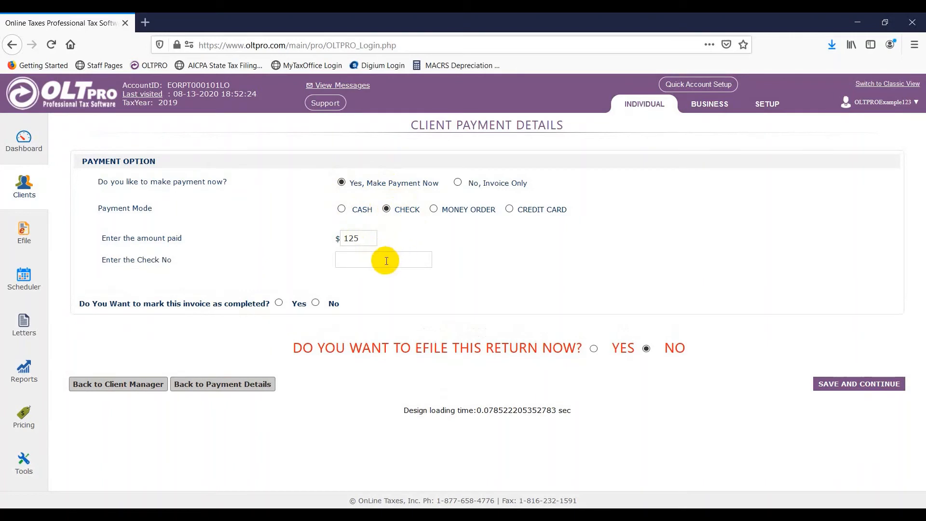
{"action": "left_click", "coordinate": [433, 210]}
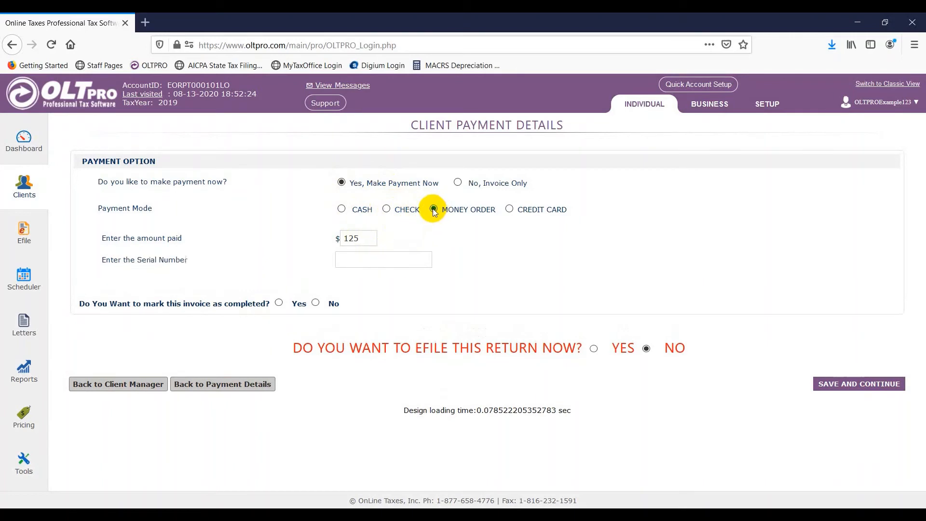
{"action": "left_click", "coordinate": [509, 209]}
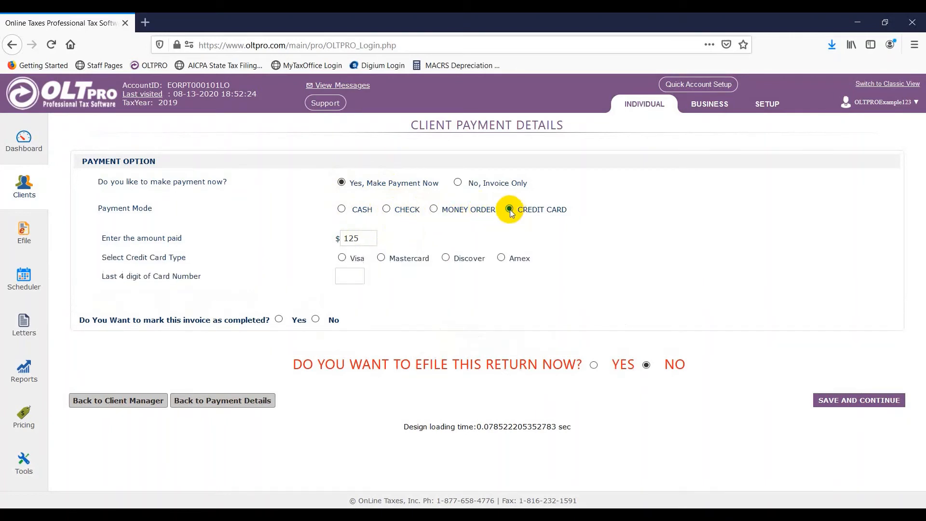
Record the $125 payment as cash with the invoice marked completed, save without e-filing now, and return to Manage Returns.
{"action": "left_click", "coordinate": [342, 209]}
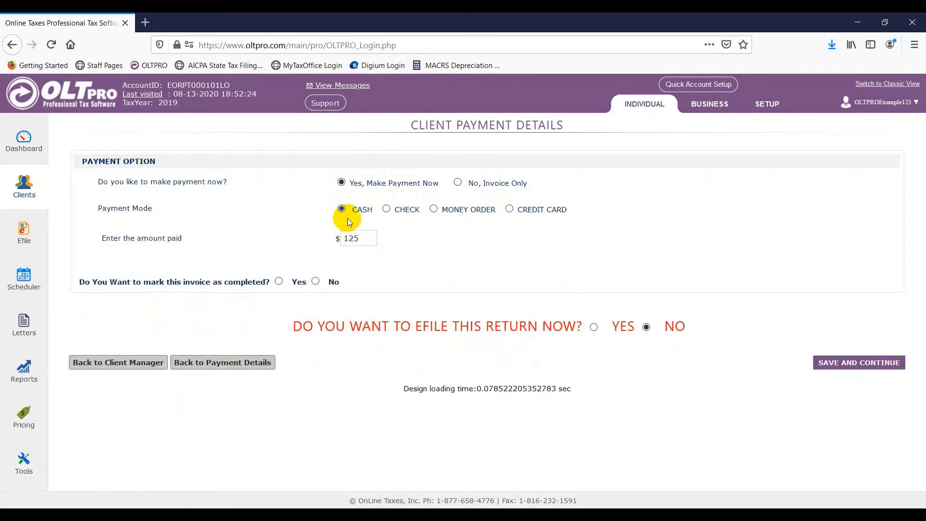
{"action": "left_click", "coordinate": [279, 281]}
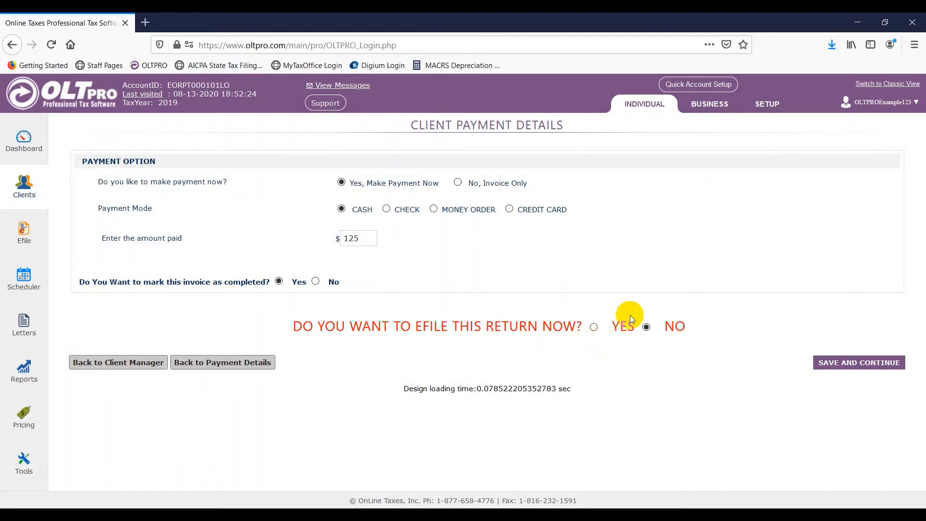
{"action": "left_click", "coordinate": [834, 363]}
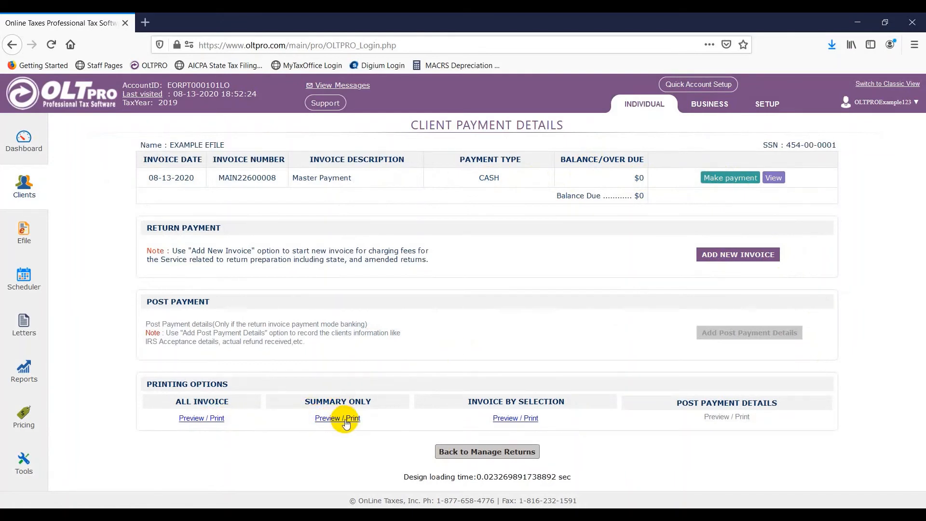
{"action": "left_click", "coordinate": [492, 452]}
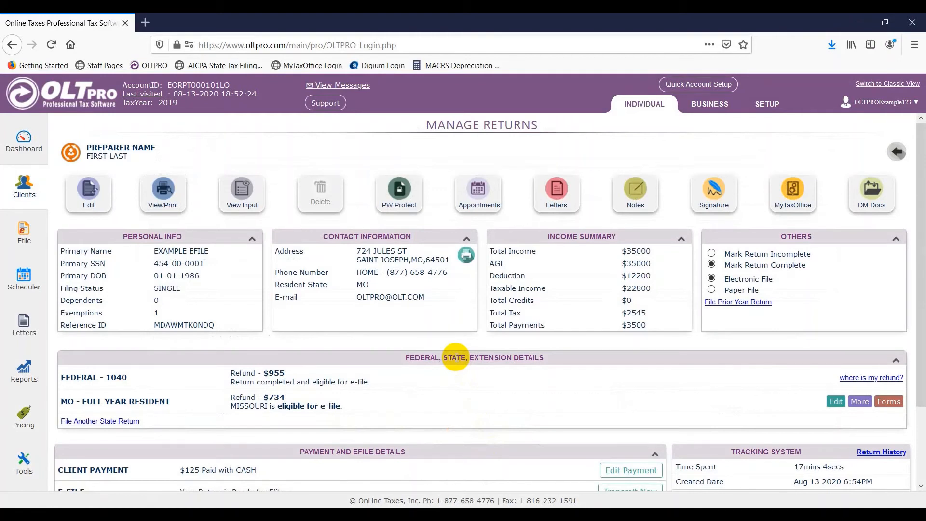
Transmit the federal 1040 e-file with MO as the state piggyback return.
{"action": "scroll", "coordinate": [456, 357], "scroll_direction": "down", "scroll_amount": 2}
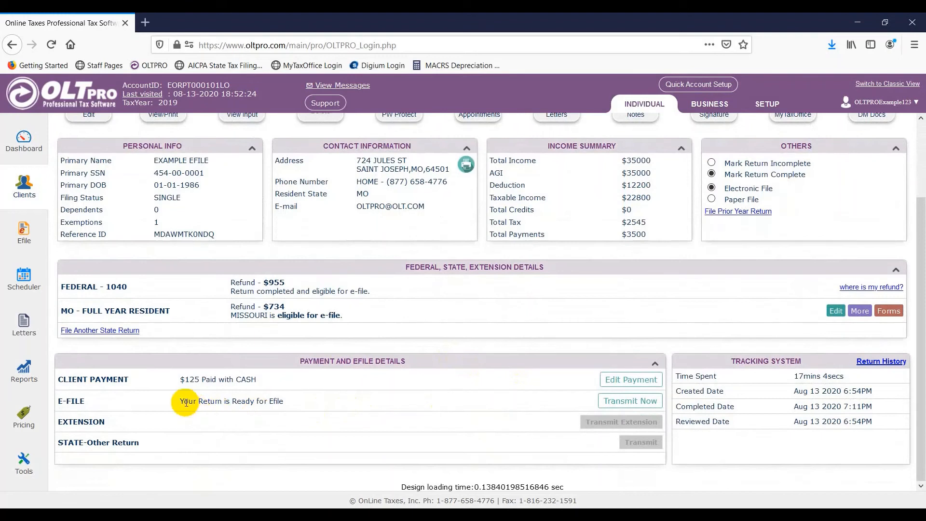
{"action": "left_click", "coordinate": [627, 406]}
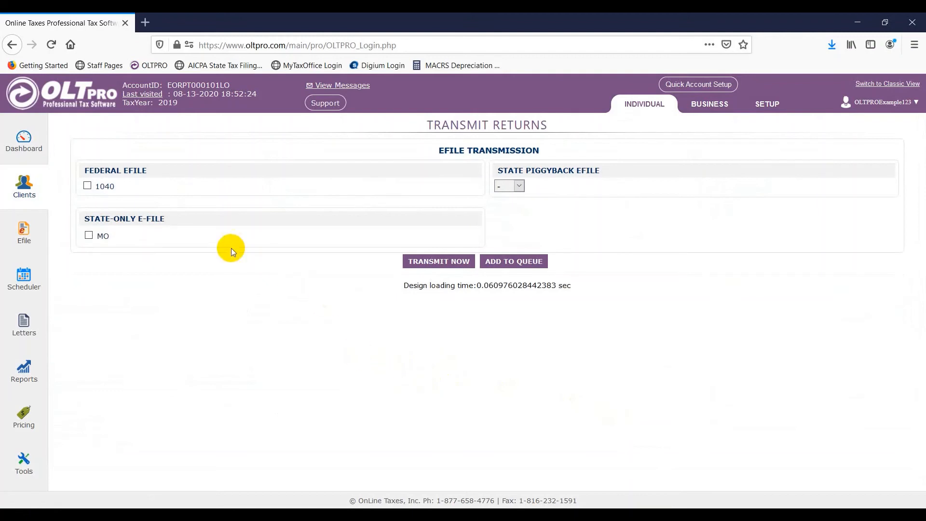
{"action": "left_click", "coordinate": [87, 187]}
{"action": "left_click", "coordinate": [521, 187]}
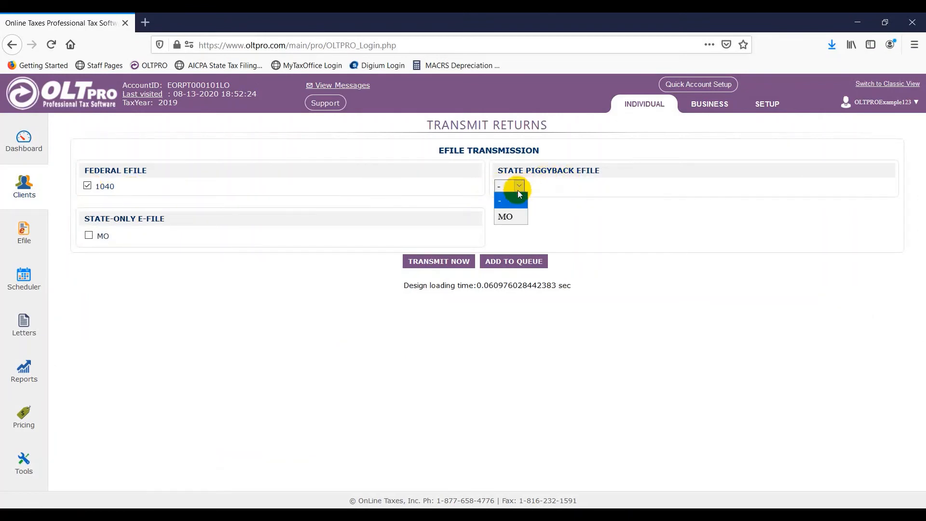
{"action": "left_click", "coordinate": [514, 216]}
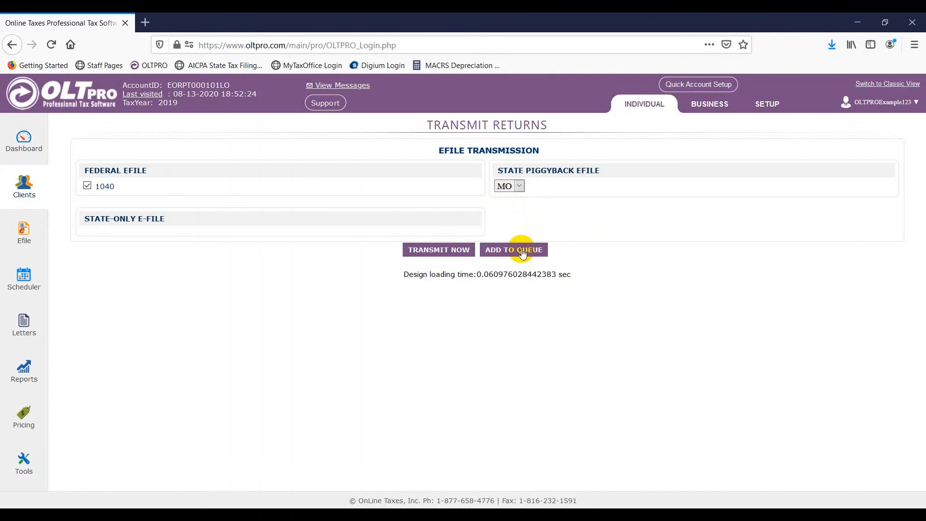
{"action": "left_click", "coordinate": [444, 256]}
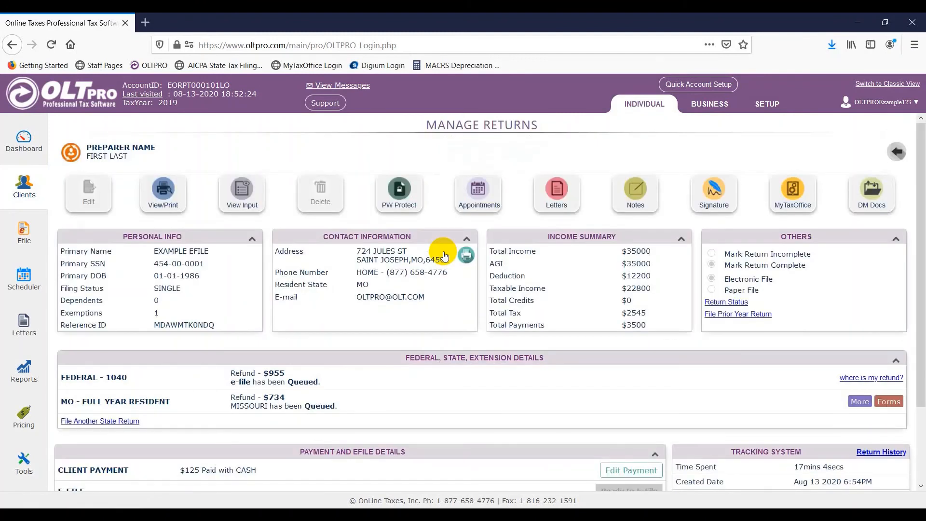
Remove the client's queued federal and MO returns from the e-file queue and save the change.
{"action": "scroll", "coordinate": [445, 255], "scroll_direction": "down", "scroll_amount": 2}
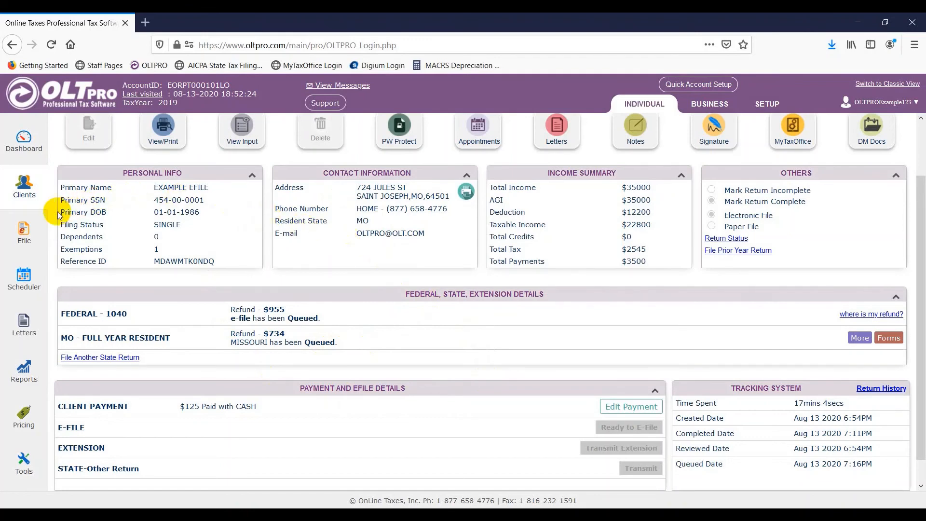
{"action": "left_click", "coordinate": [23, 238]}
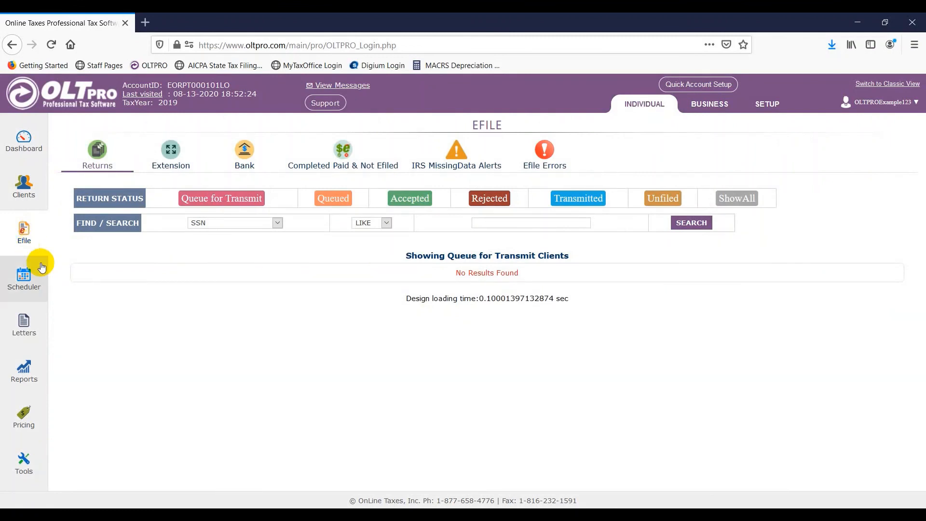
{"action": "left_click", "coordinate": [337, 202]}
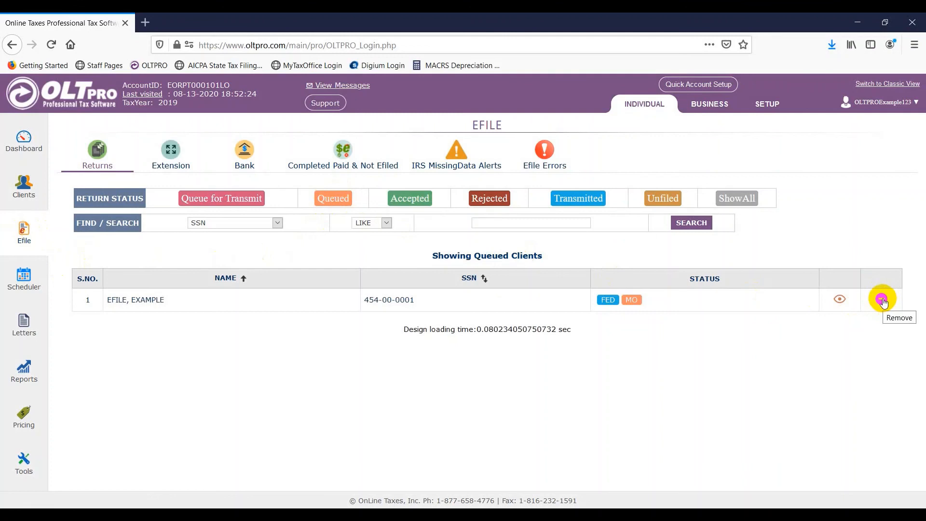
{"action": "left_click", "coordinate": [882, 300]}
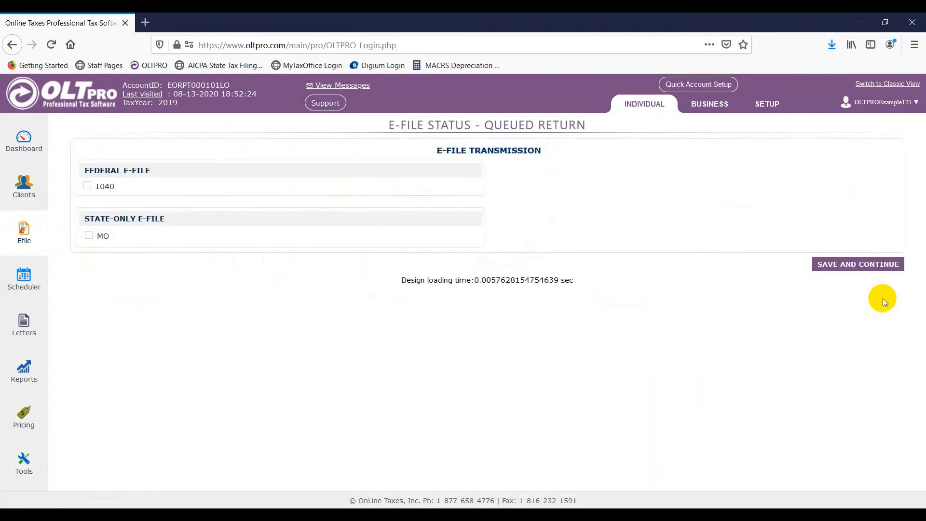
{"action": "left_click", "coordinate": [830, 271]}
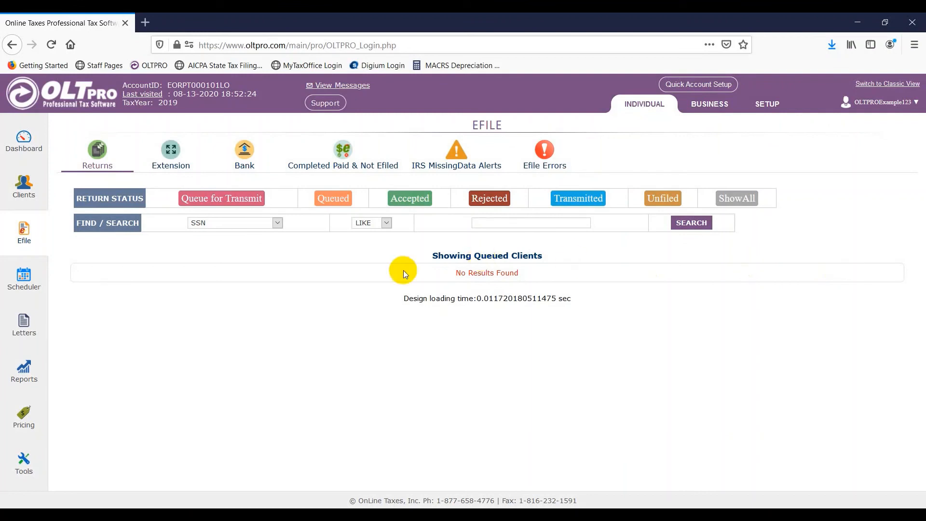
Reopen the same client's return from the client list and check its payment and e-file details.
{"action": "left_click", "coordinate": [22, 188]}
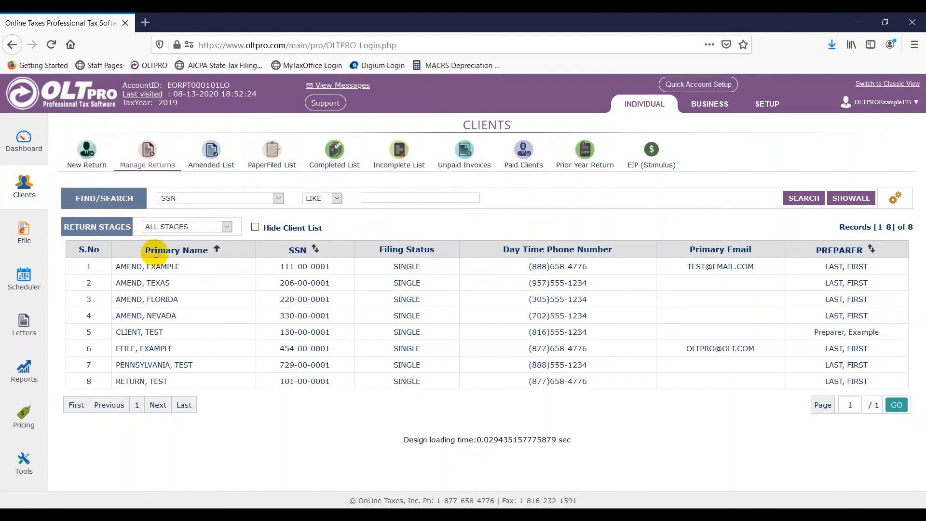
{"action": "left_click", "coordinate": [179, 349]}
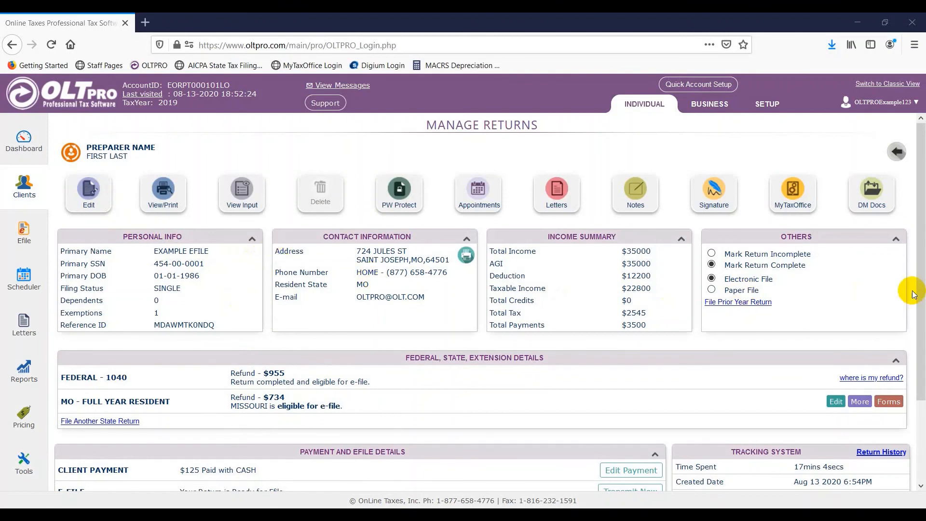
{"action": "left_click_drag", "start_coordinate": [922, 288], "coordinate": [916, 307]}
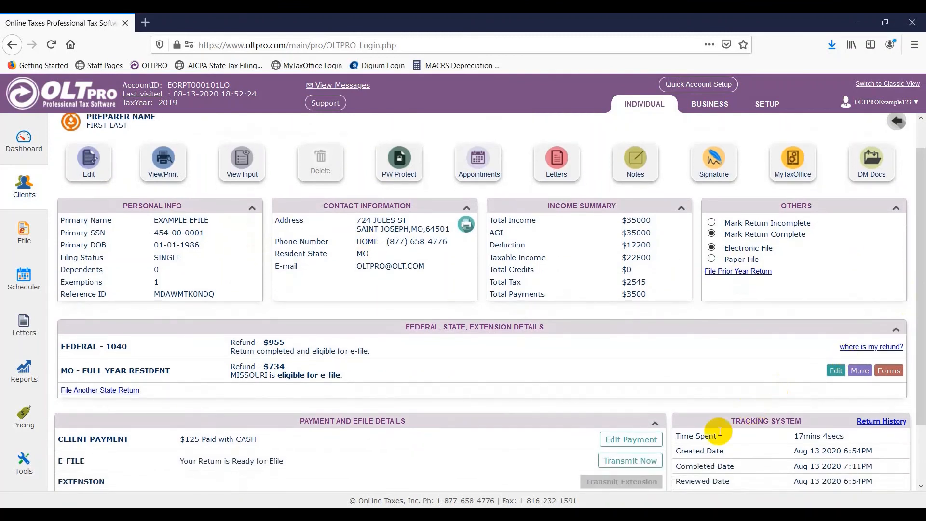